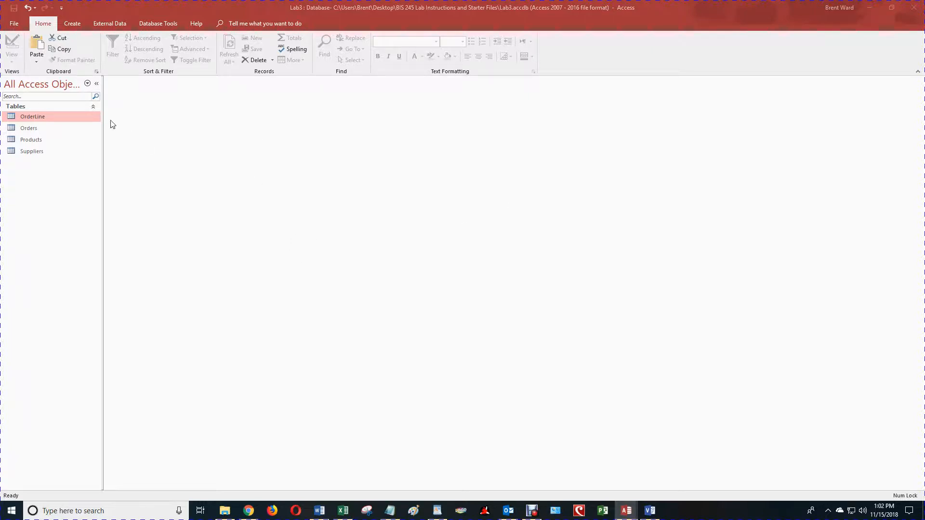
# - Review the existing table relationships diagram, and close it
pyautogui.click(158, 23)
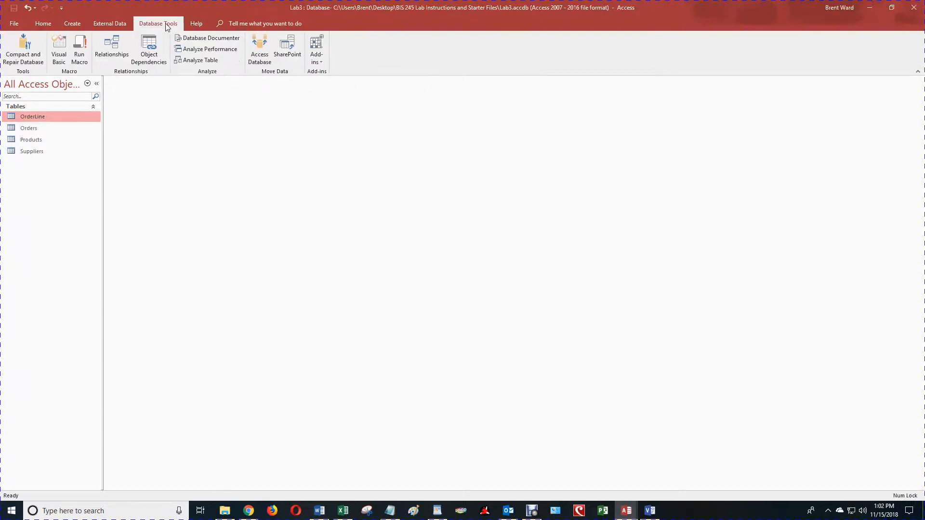
pyautogui.click(116, 43)
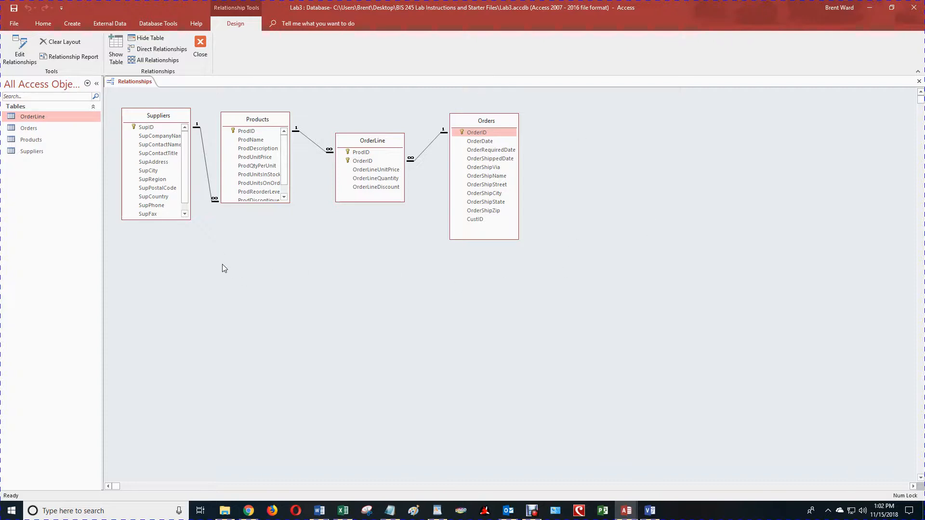
pyautogui.click(919, 81)
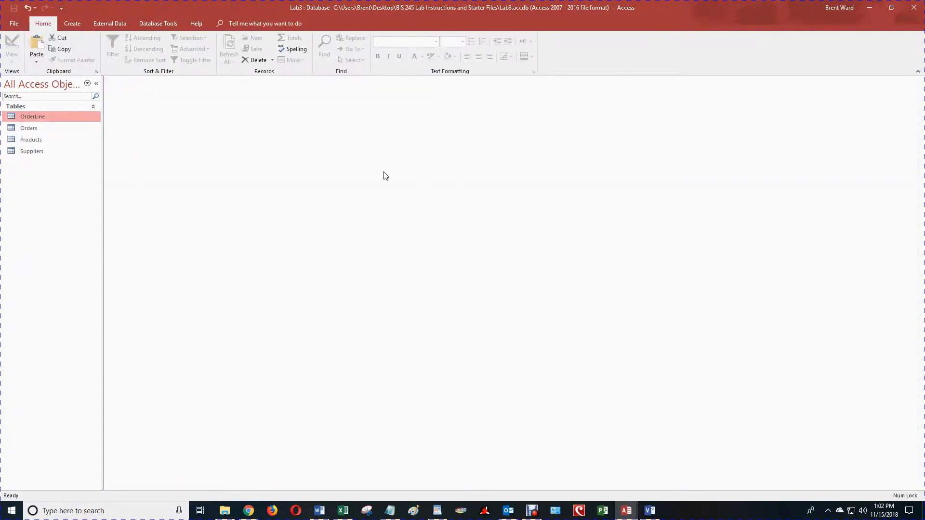
# - Create a new table and save it as Customers, switching it to Design View
pyautogui.click(76, 23)
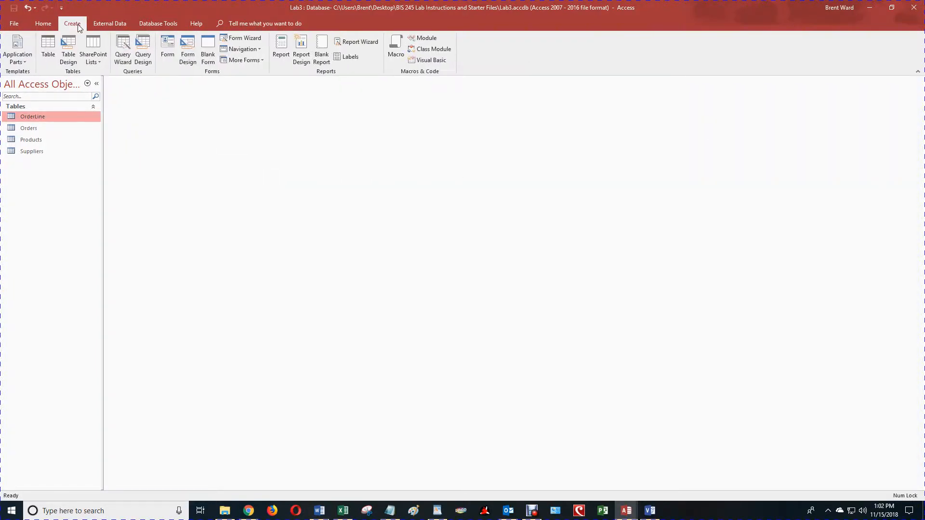
pyautogui.click(53, 45)
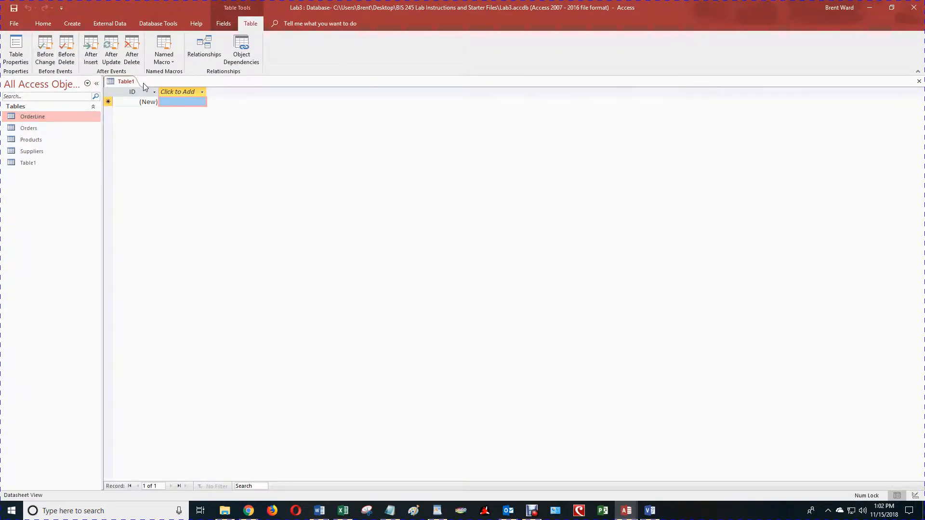
pyautogui.rightClick(128, 83)
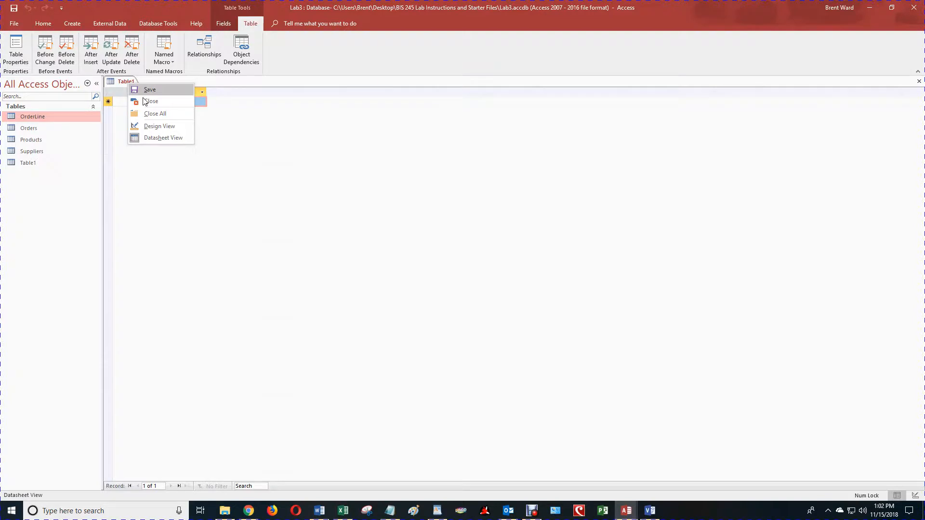
pyautogui.click(155, 127)
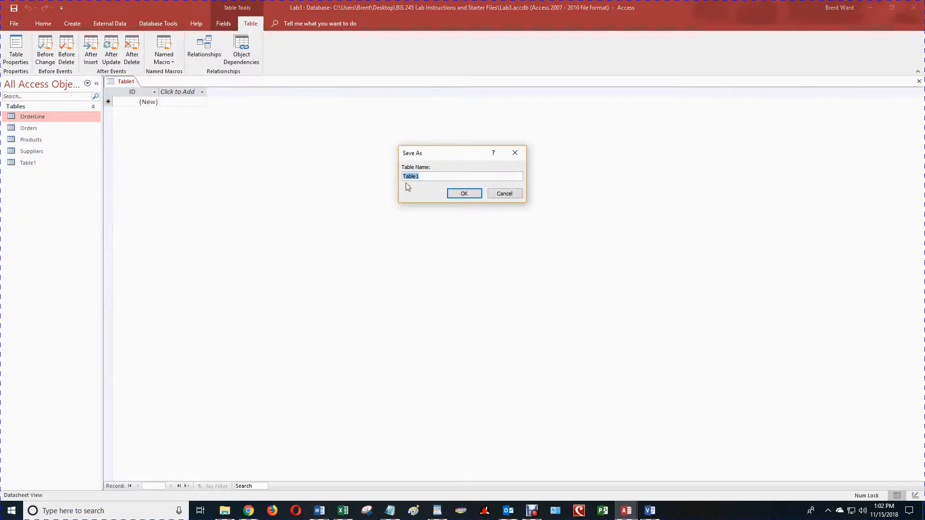
pyautogui.write('Customers')
pyautogui.click(469, 193)
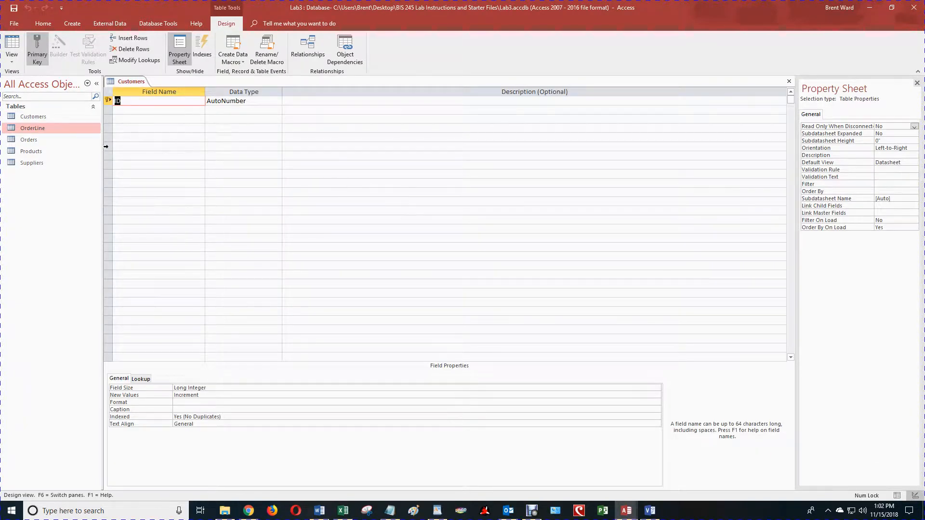
# - Rename the Customers table's primary key field to CustID
pyautogui.click(43, 117)
pyautogui.click(146, 101)
pyautogui.hotkey('shift', 'Left')
pyautogui.hotkey('shift', 'Left')
pyautogui.write('Customr')
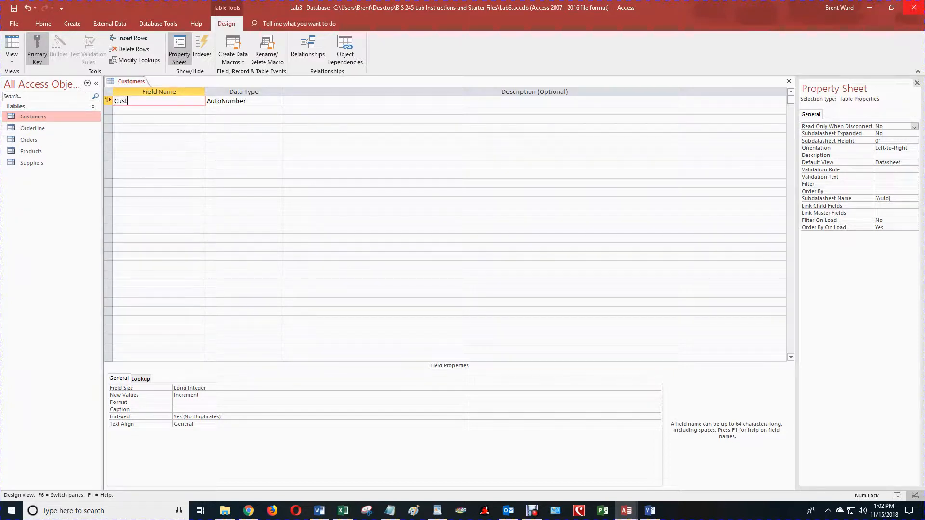
pyautogui.press('BackSpace')
pyautogui.press('BackSpace')
pyautogui.write('ID')
# - Set the CustID field's data type to Short Text and its field size to 25
pyautogui.click(271, 102)
pyautogui.click(278, 100)
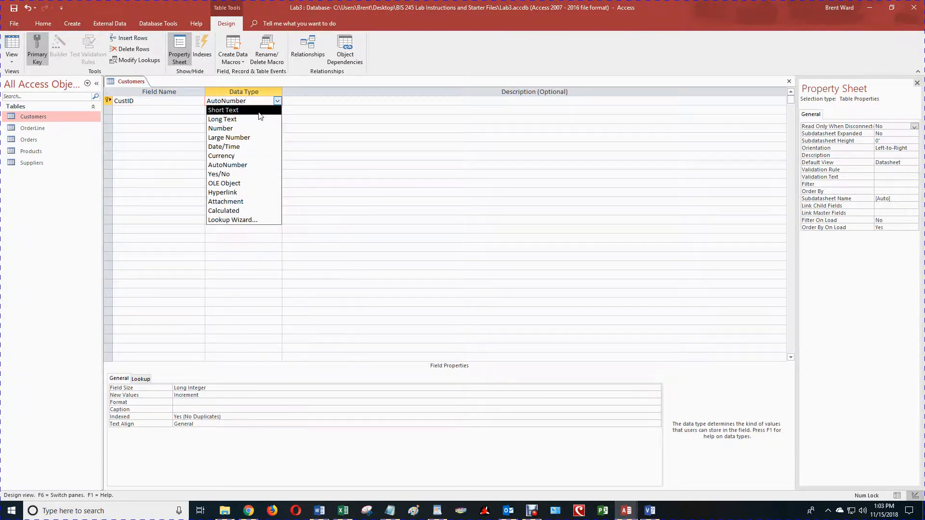
pyautogui.click(260, 115)
pyautogui.click(184, 388)
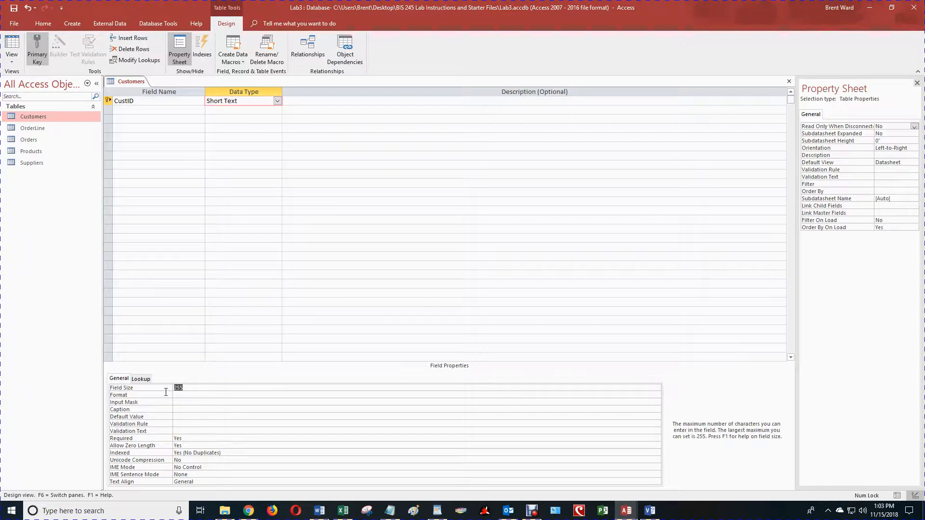
pyautogui.write('25')
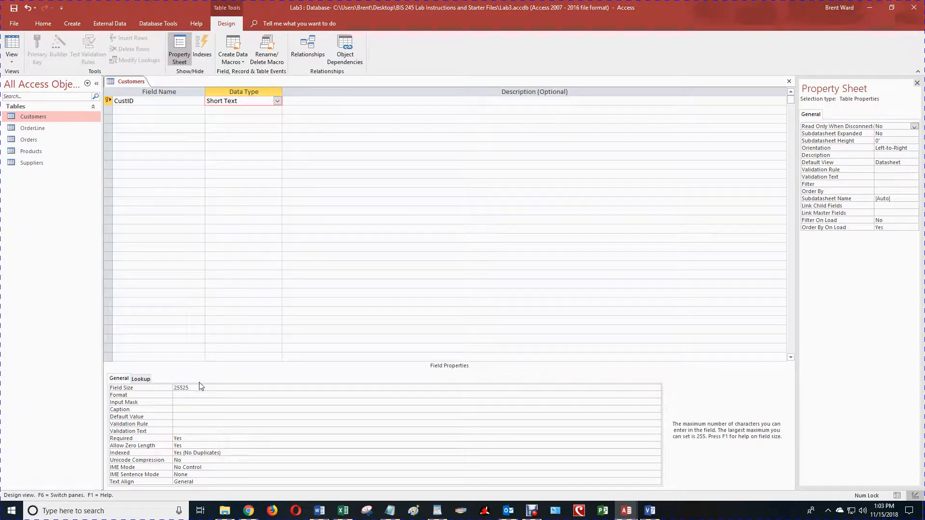
pyautogui.click(153, 386)
pyautogui.write('25')
pyautogui.click(186, 395)
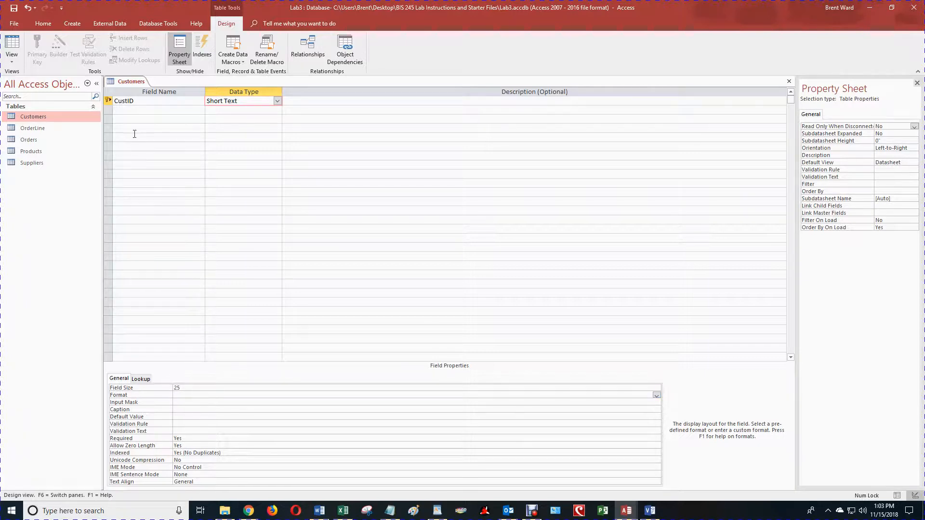
# - Add a Short Text field named CustLname below CustID
pyautogui.click(137, 111)
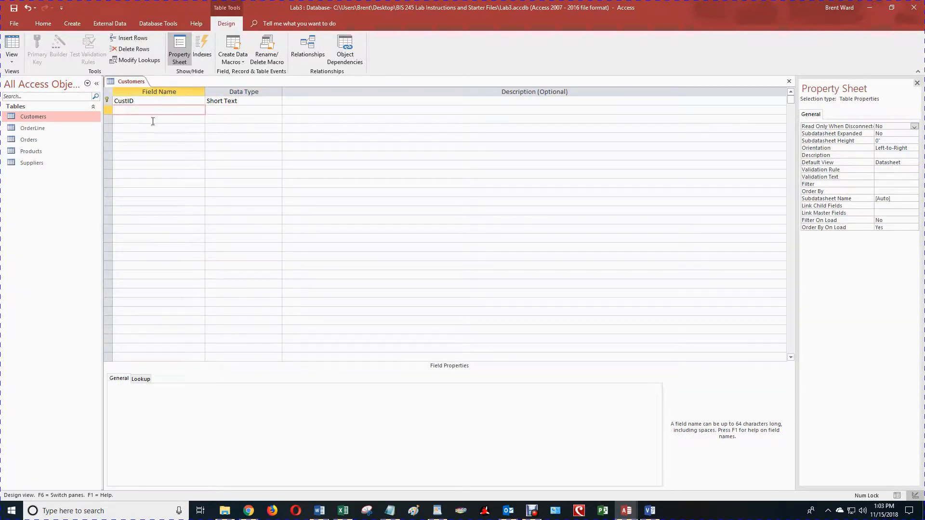
pyautogui.click(227, 101)
pyautogui.click(184, 109)
pyautogui.write('ustLast')
pyautogui.press('BackSpace')
pyautogui.press('BackSpace')
pyautogui.press('BackSpace')
pyautogui.write('nam')
pyautogui.press('Tab')
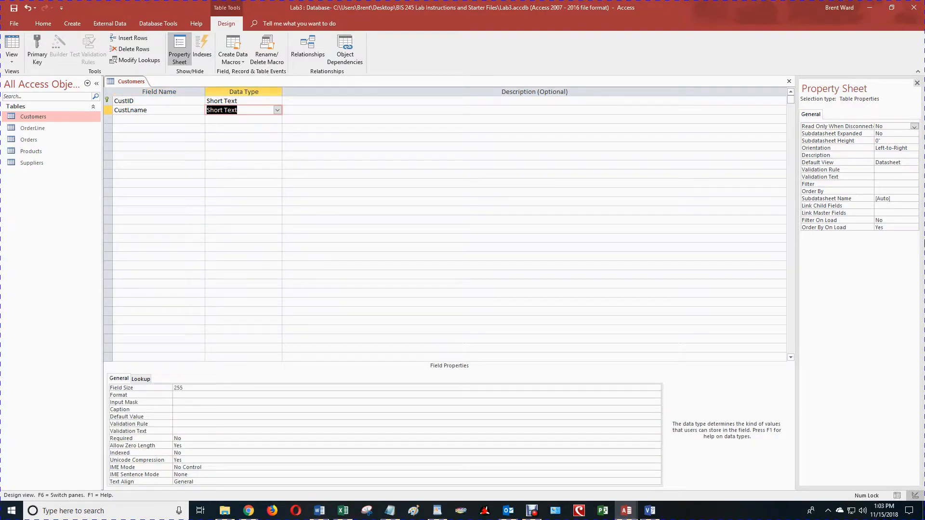
# - Add a Short Text field named CustFirstName below the last-name field
pyautogui.click(158, 117)
pyautogui.write('CustFirstname')
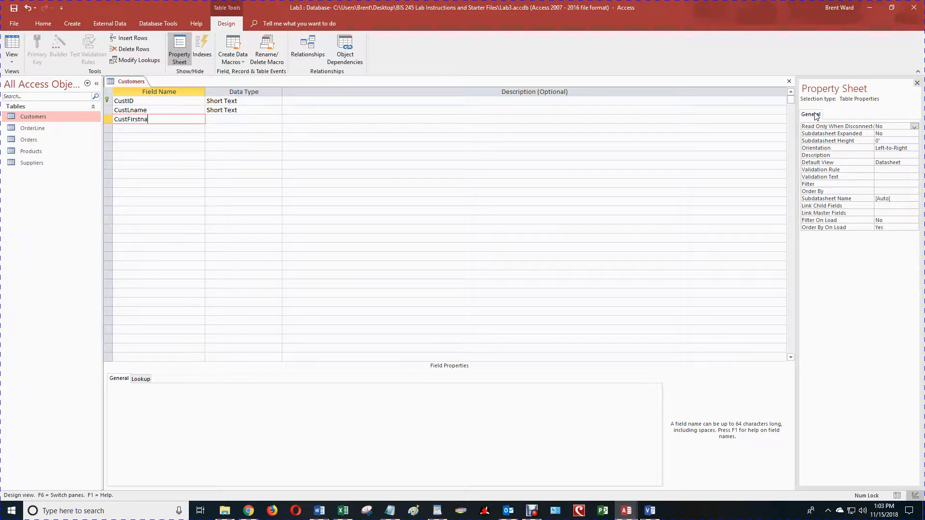
pyautogui.press('BackSpace')
pyautogui.press('BackSpace')
pyautogui.press('BackSpace')
pyautogui.press('BackSpace')
pyautogui.write('Name')
pyautogui.press('Tab')
# - Rename the CustLname field to CustLastName
pyautogui.press('Up')
pyautogui.hotkey('shift', 'Tab')
pyautogui.press('F2')
pyautogui.press('BackSpace')
pyautogui.press('BackSpace')
pyautogui.press('BackSpace')
pyautogui.press('BackSpace')
pyautogui.write('astName')
pyautogui.press('Tab')
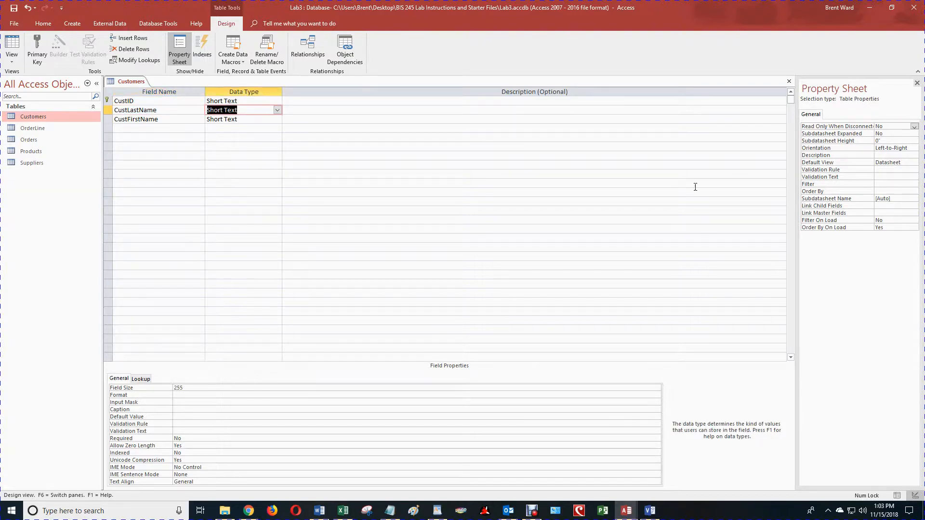
pyautogui.click(166, 120)
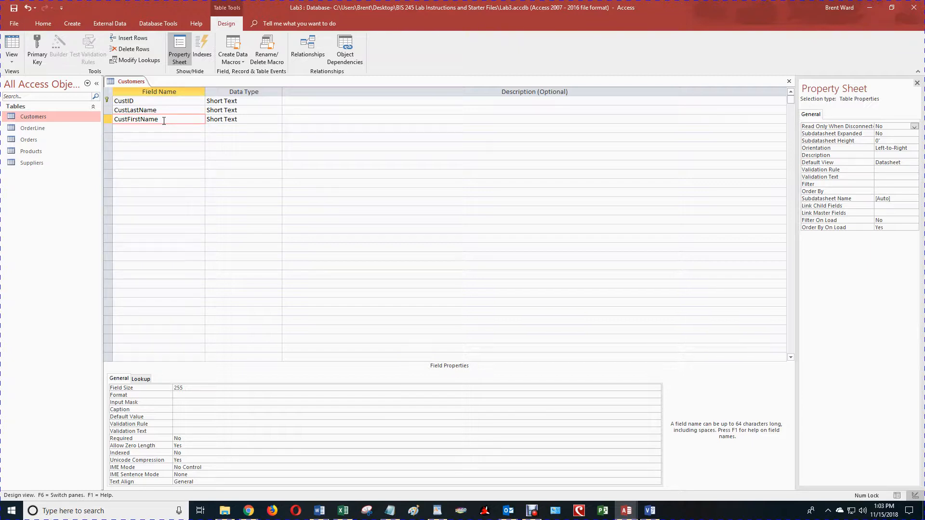
pyautogui.click(171, 112)
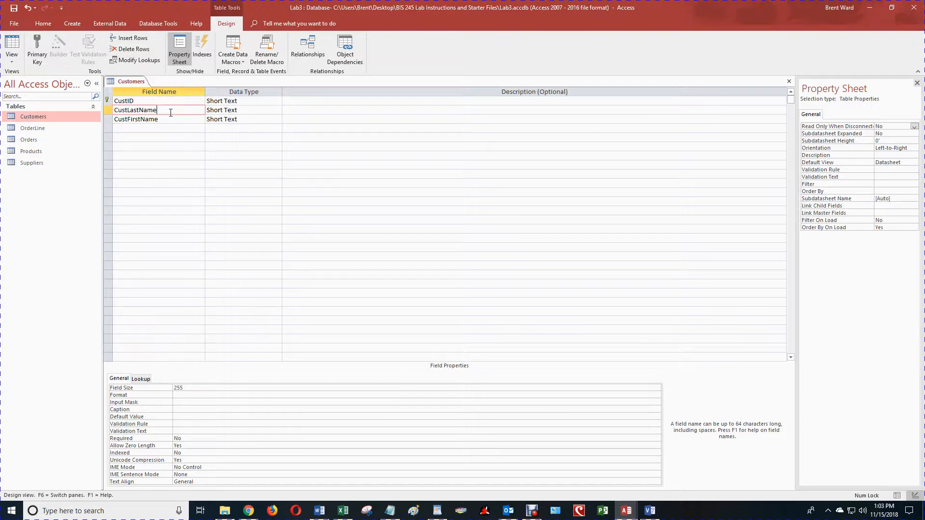
# - Add a field named CustAddress with the Short Text data type below CustFirstName
pyautogui.click(166, 129)
pyautogui.write('CustAddress')
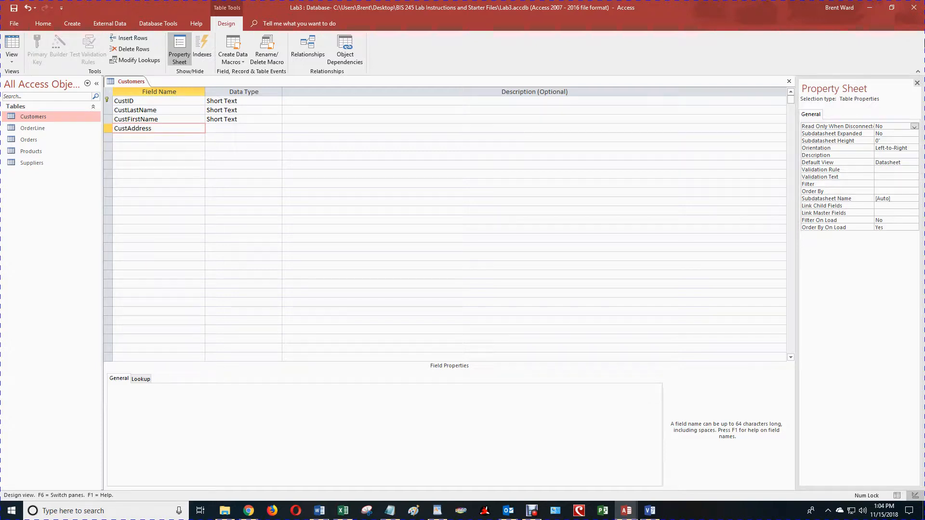
pyautogui.click(260, 129)
pyautogui.click(278, 129)
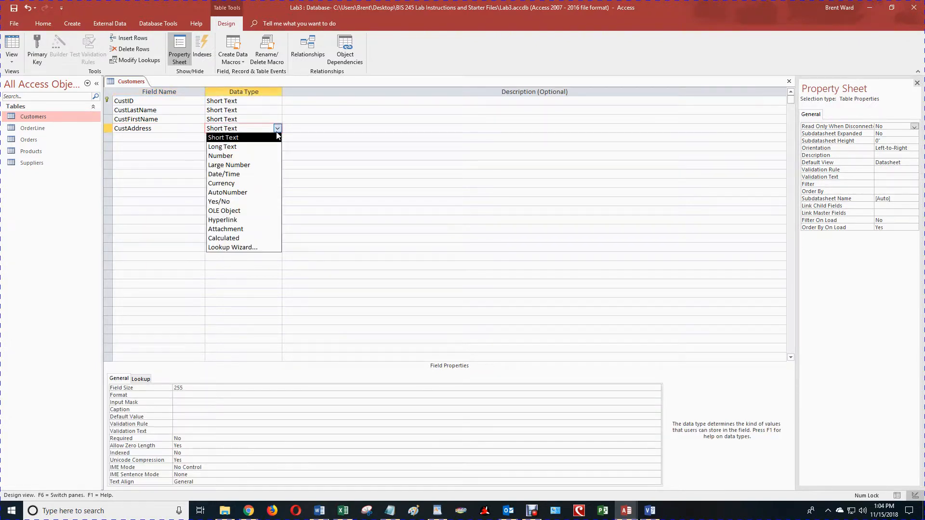
pyautogui.click(264, 139)
# - Set the field size of both CustLastName and CustFirstName to 25
pyautogui.click(266, 112)
pyautogui.click(182, 388)
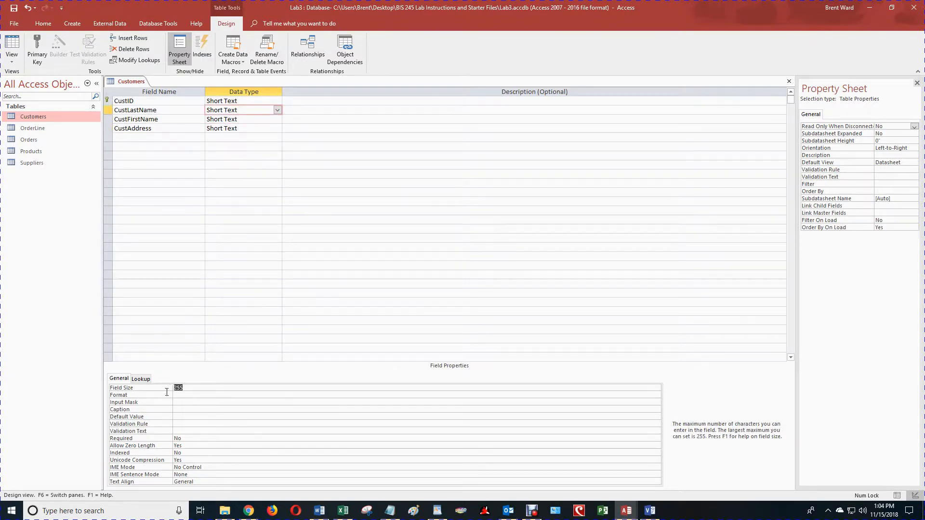
pyautogui.write('25')
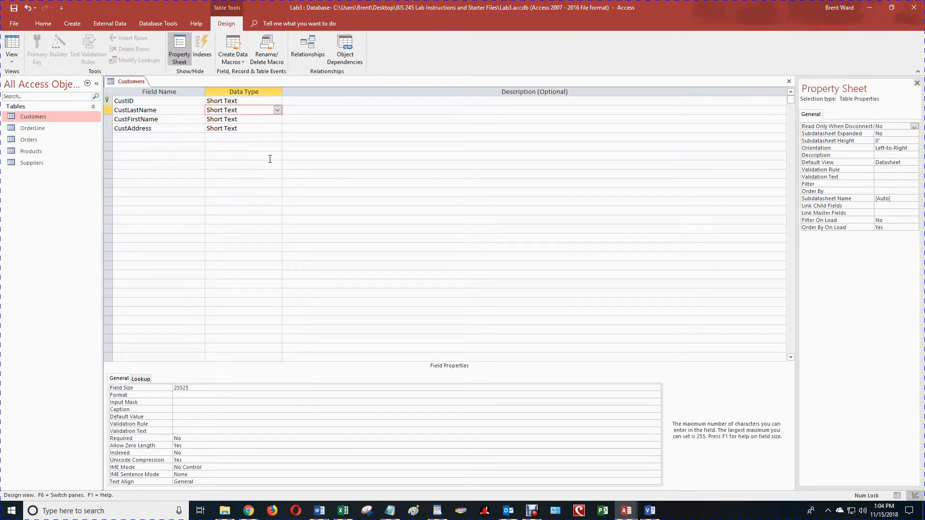
pyautogui.press('BackSpace')
pyautogui.press('BackSpace')
pyautogui.press('BackSpace')
pyautogui.press('BackSpace')
pyautogui.click(246, 119)
pyautogui.click(194, 388)
pyautogui.write('25')
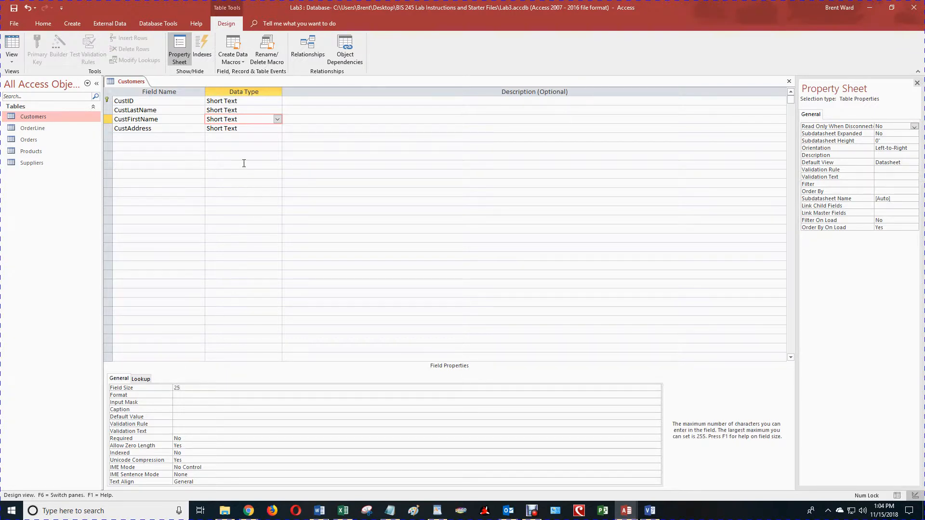
# - Set the CustAddress field's size to 25, keeping its data type as Short Text
pyautogui.click(248, 128)
pyautogui.write('25')
pyautogui.press('F12')
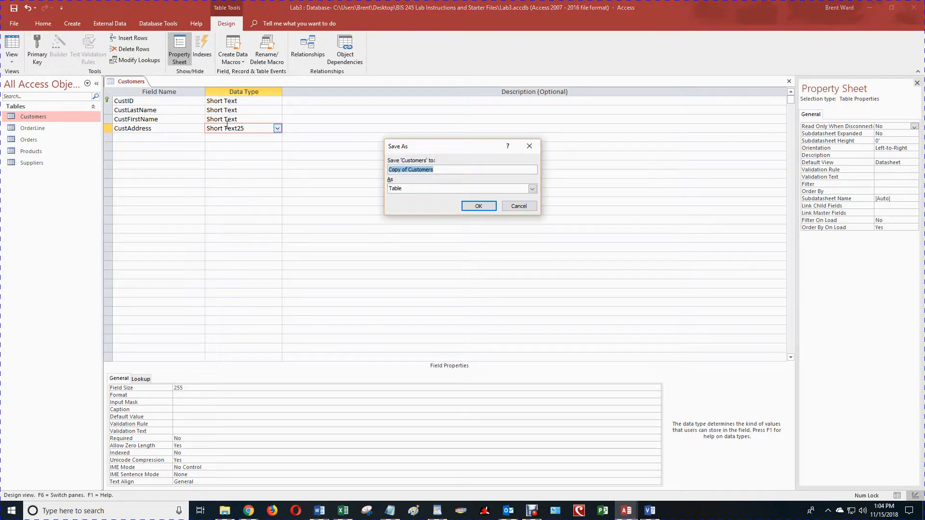
pyautogui.press('Escape')
pyautogui.press('BackSpace')
pyautogui.press('BackSpace')
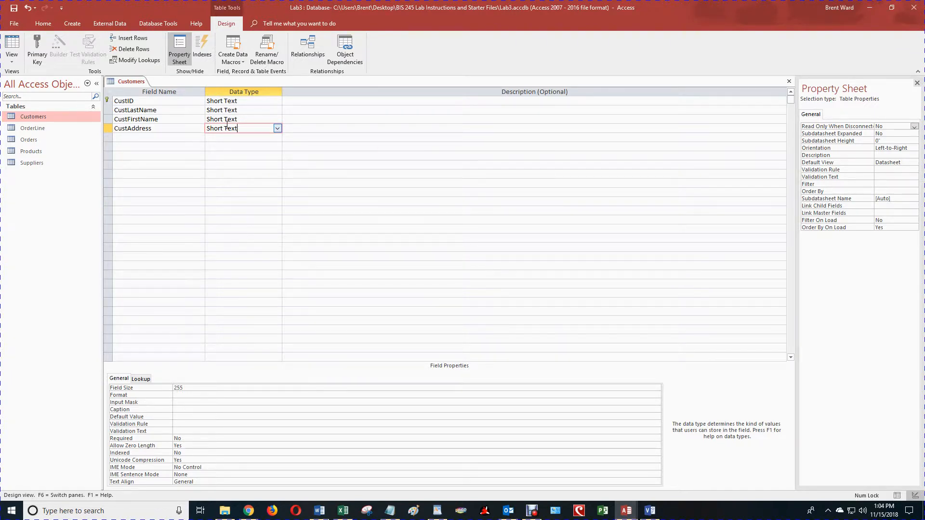
pyautogui.doubleClick(204, 388)
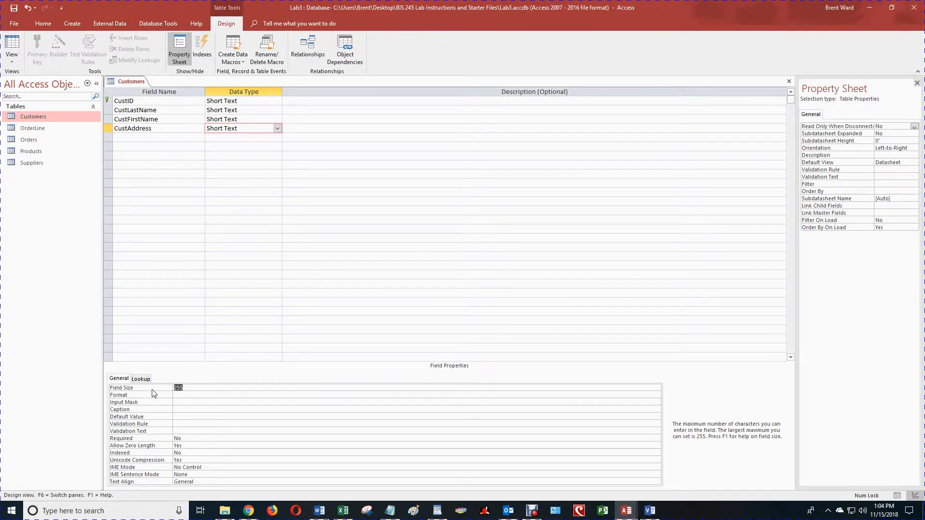
pyautogui.write('25')
# - Close the Customers table, saving its design changes
pyautogui.click(171, 219)
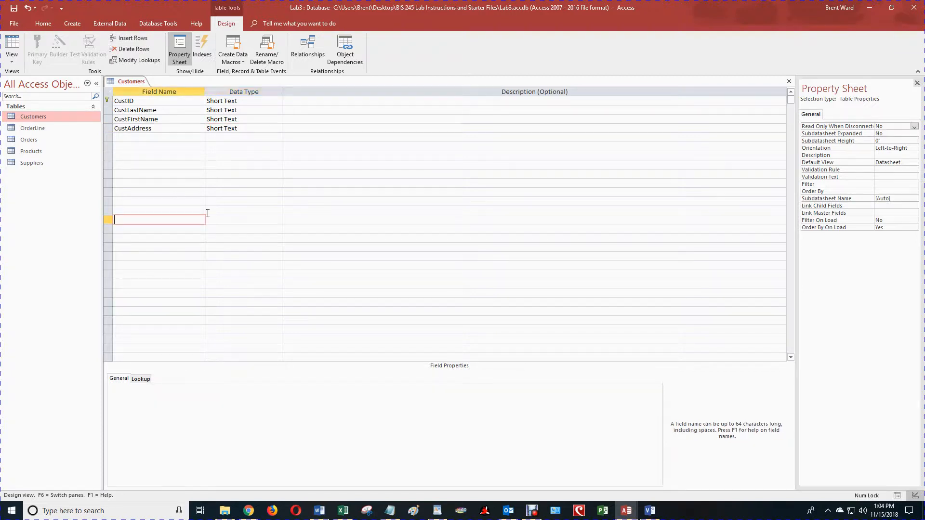
pyautogui.click(156, 139)
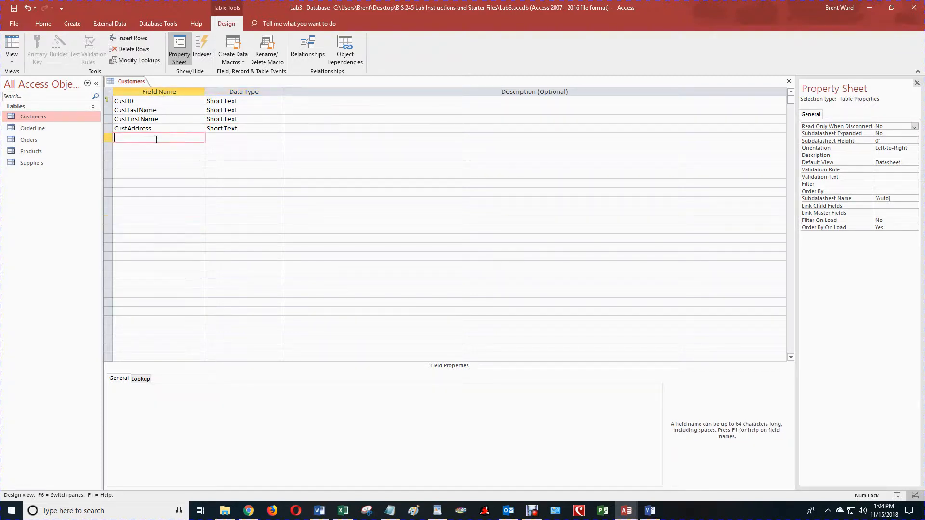
pyautogui.click(790, 82)
pyautogui.click(432, 283)
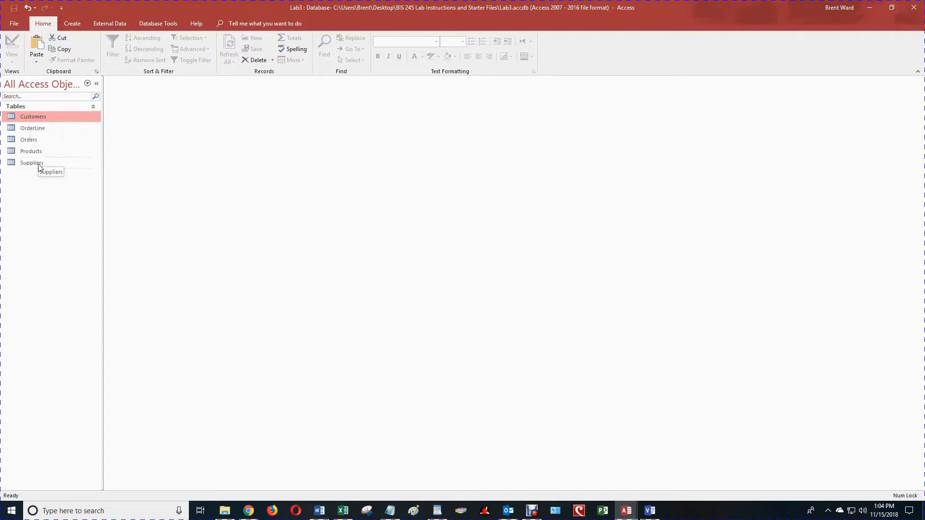
# - Reopen the relationships diagram and add the Customers table to it
pyautogui.click(112, 25)
pyautogui.click(153, 25)
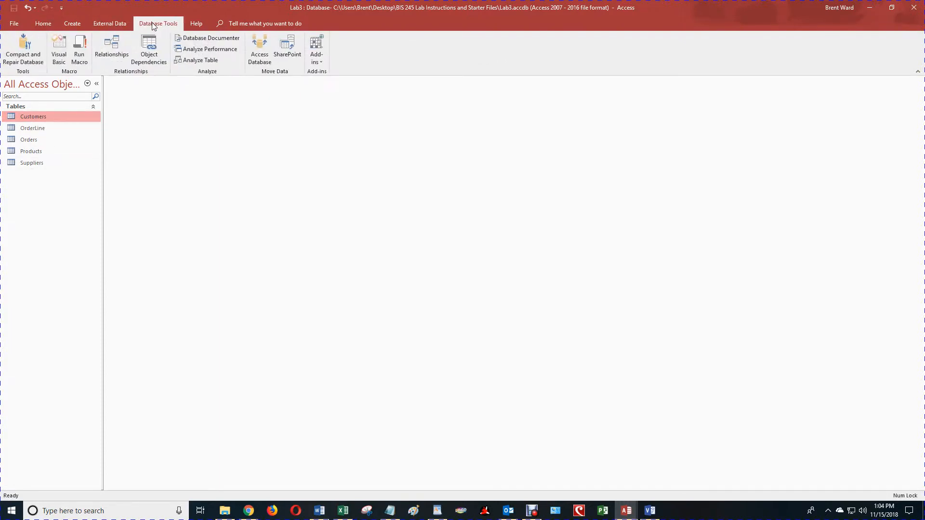
pyautogui.click(110, 47)
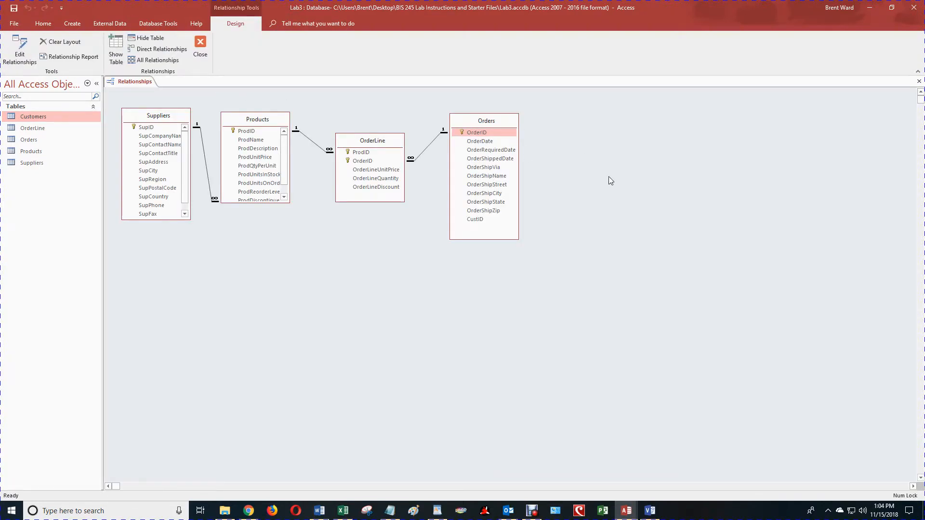
pyautogui.rightClick(582, 172)
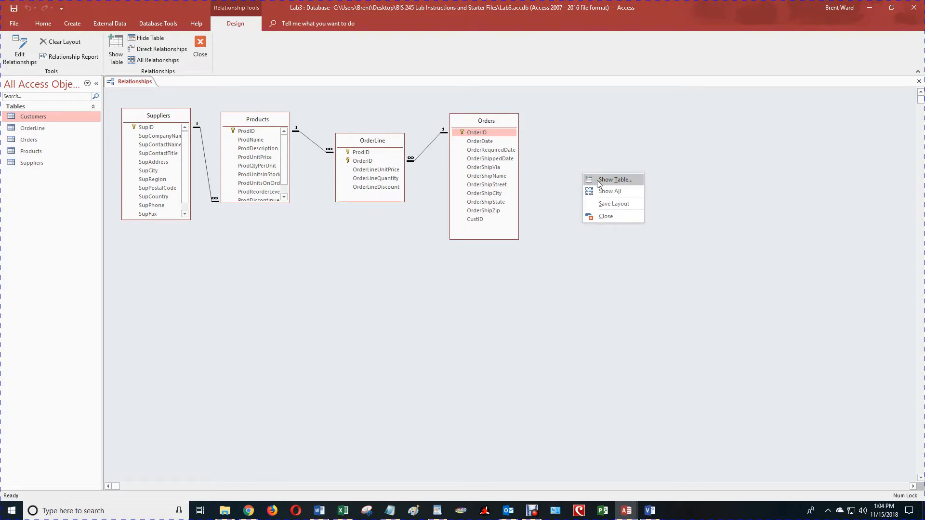
pyautogui.click(596, 181)
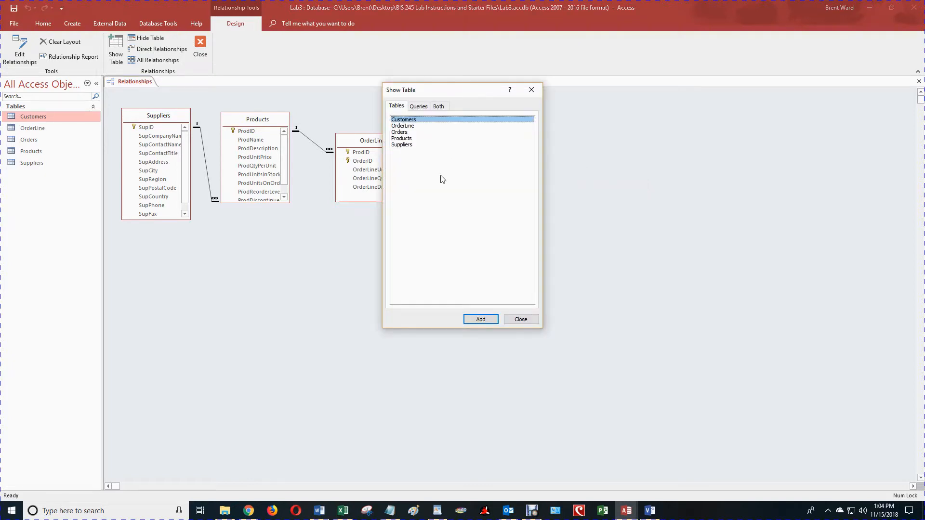
pyautogui.click(480, 319)
pyautogui.click(514, 320)
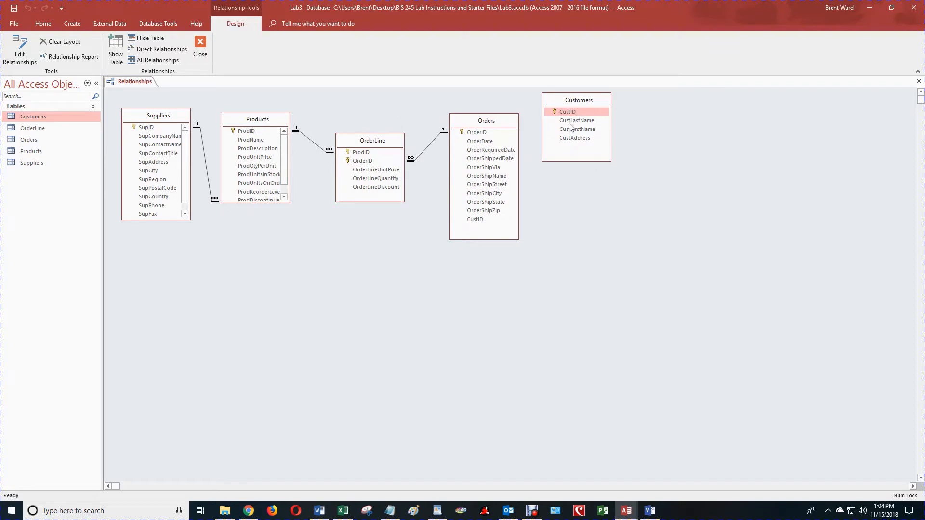
# - Move the Customers table farther from Orders in the diagram, and open the Orders table's design
pyautogui.moveTo(578, 102); pyautogui.dragTo(620, 126)
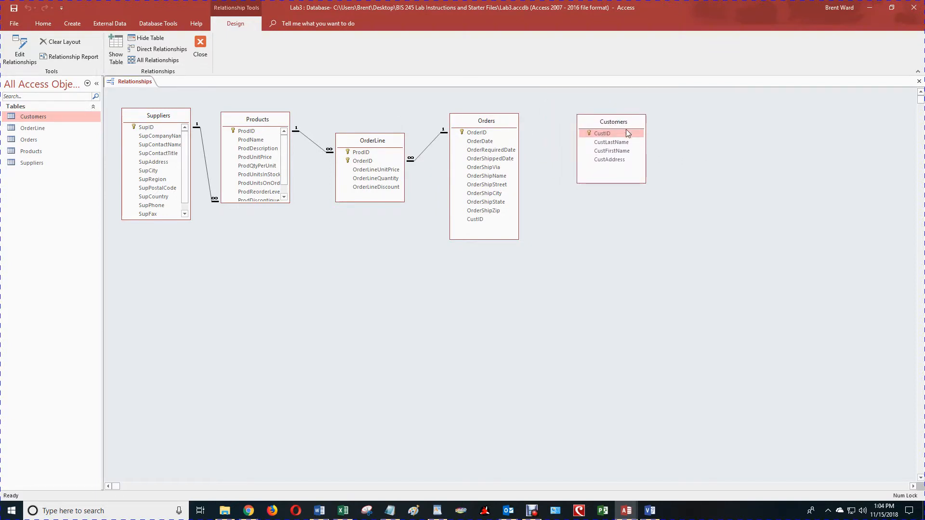
pyautogui.rightClick(483, 121)
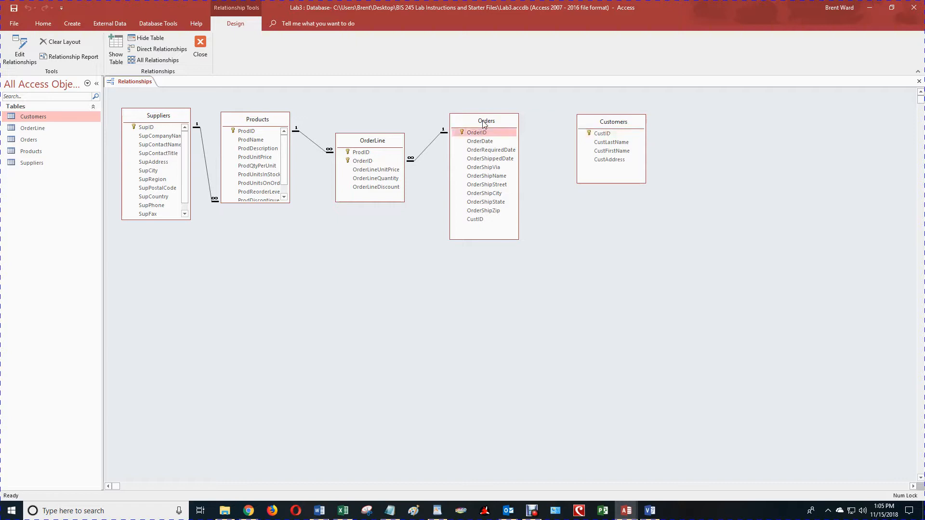
pyautogui.click(503, 136)
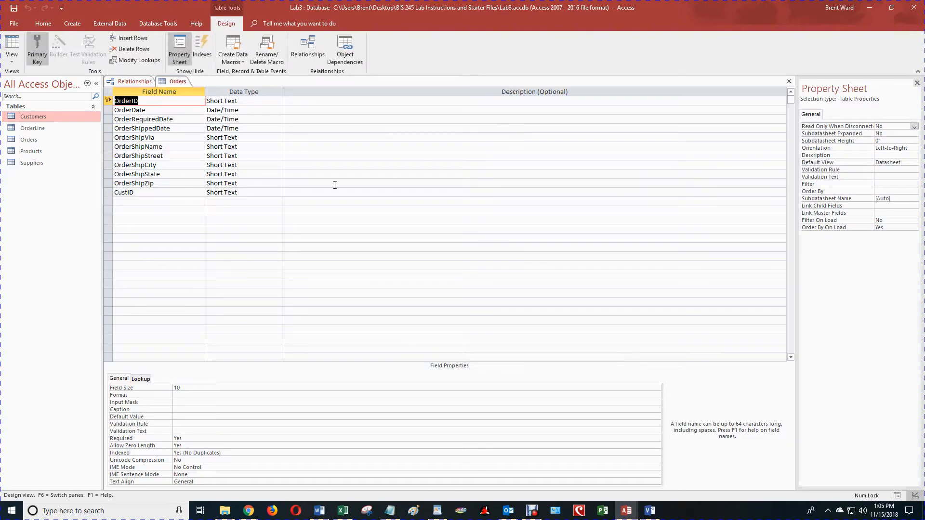
# - Set the CustID field's size to 10 in the Orders table, and close the table, saving its design changes
pyautogui.moveTo(116, 193); pyautogui.dragTo(254, 194)
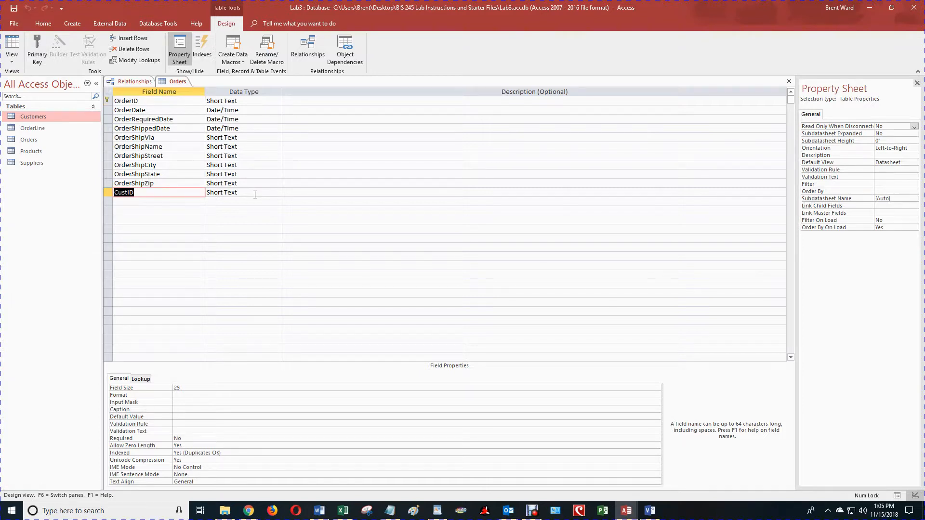
pyautogui.click(255, 194)
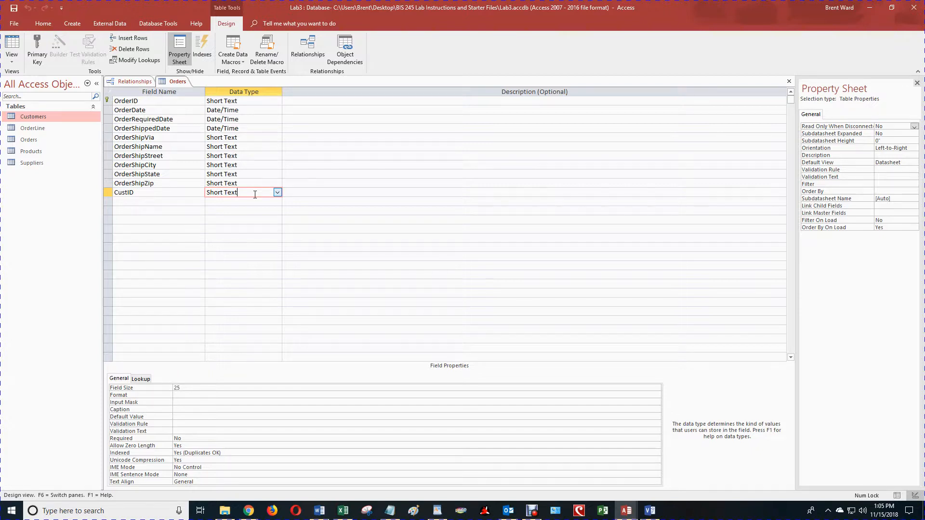
pyautogui.moveTo(112, 195); pyautogui.dragTo(142, 196)
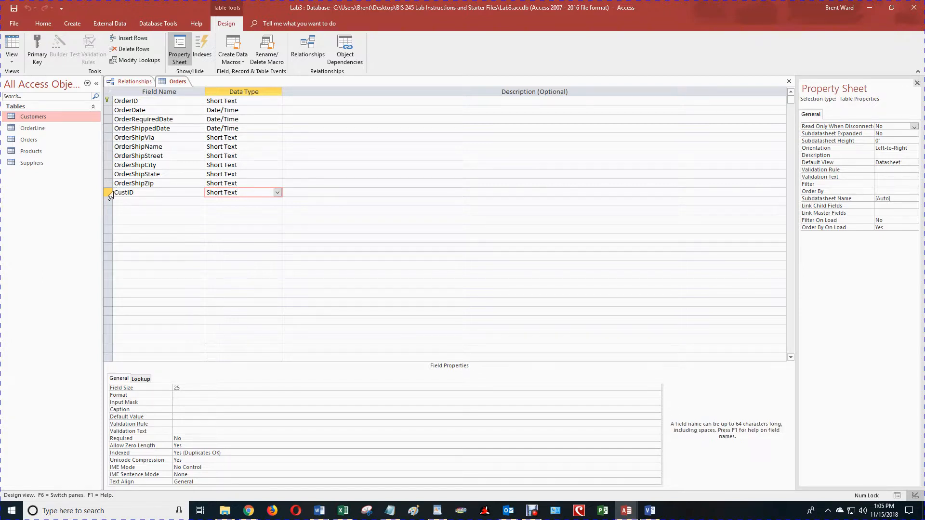
pyautogui.click(243, 195)
pyautogui.doubleClick(178, 386)
pyautogui.write('10')
pyautogui.click(192, 395)
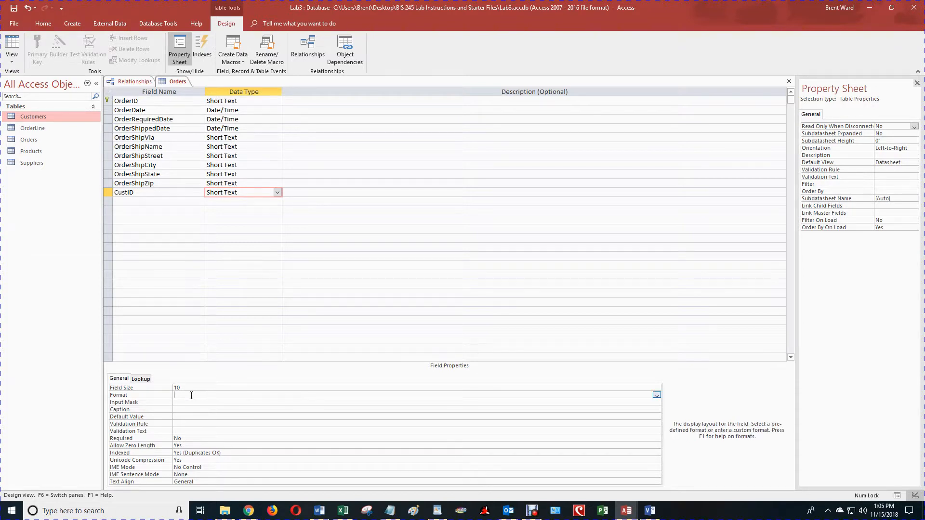
pyautogui.click(195, 193)
pyautogui.click(235, 194)
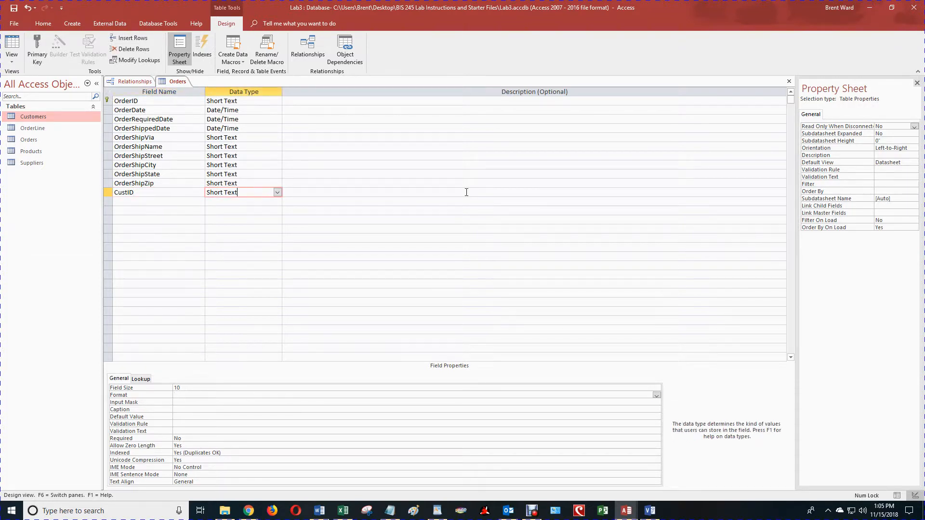
pyautogui.click(788, 83)
pyautogui.click(426, 285)
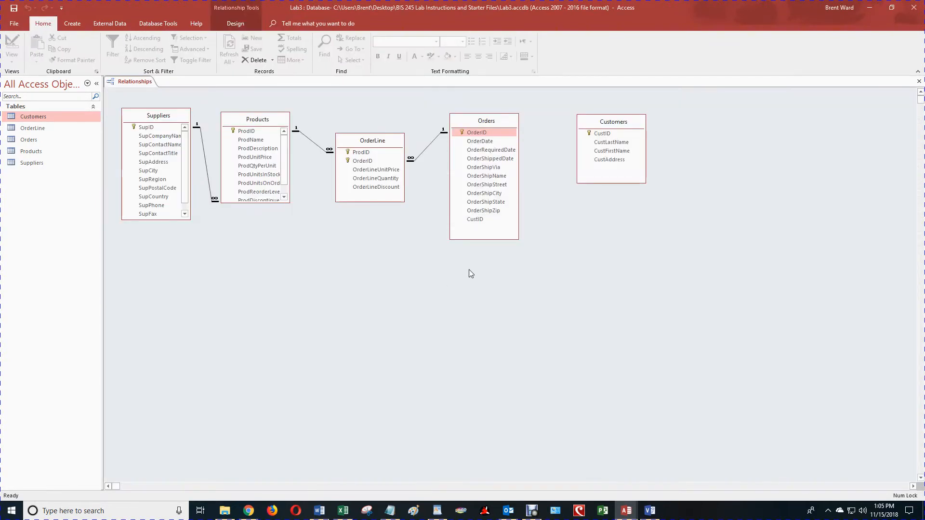
# - Relate CustID in Orders to CustID in Customers with referential integrity enforced, and make the Customers table box slightly taller
pyautogui.click(480, 220)
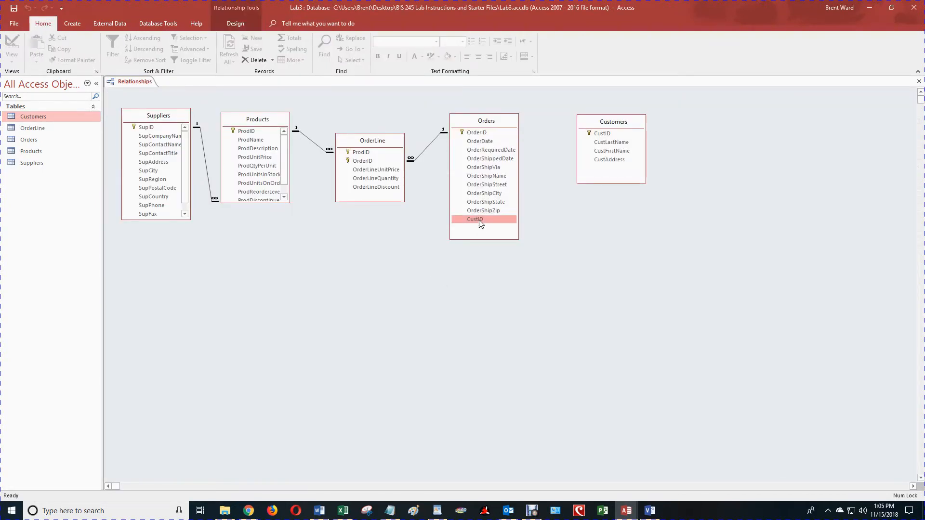
pyautogui.click(606, 133)
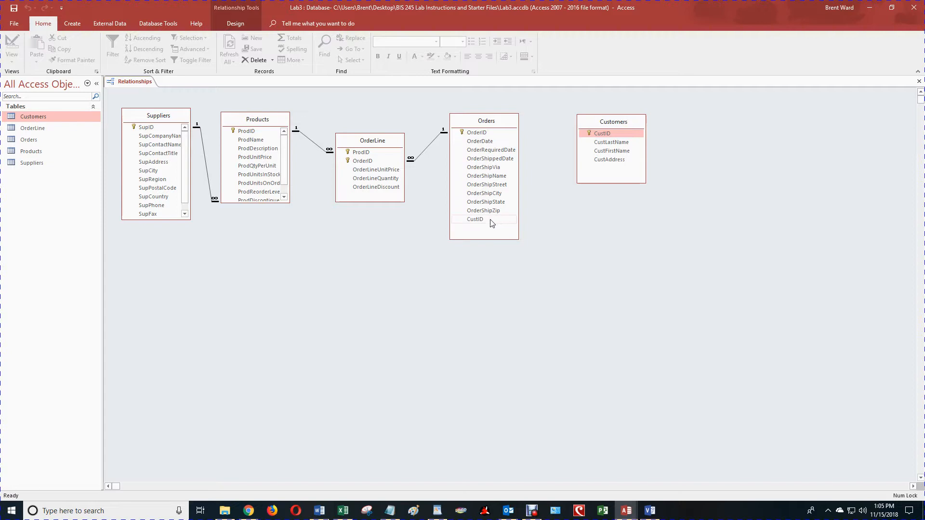
pyautogui.moveTo(481, 221); pyautogui.dragTo(602, 137)
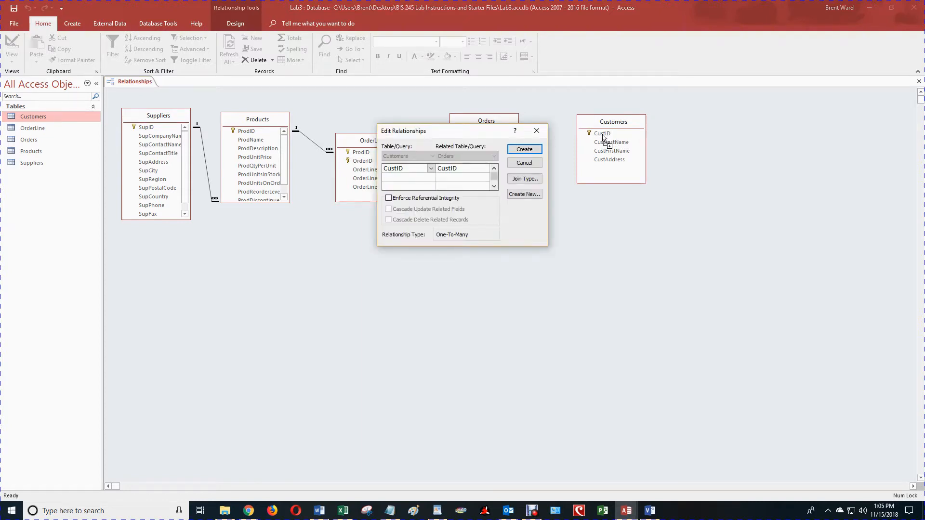
pyautogui.click(388, 198)
pyautogui.moveTo(480, 135); pyautogui.dragTo(784, 121)
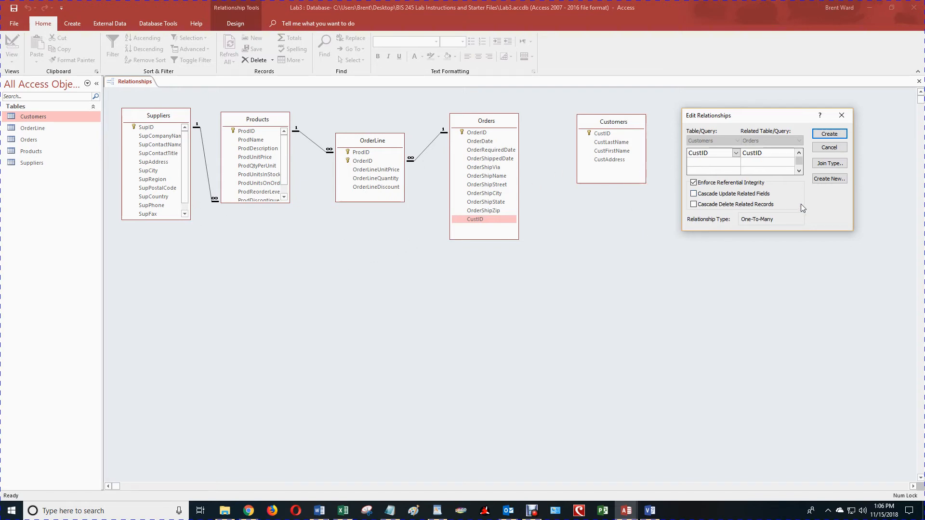
pyautogui.click(829, 133)
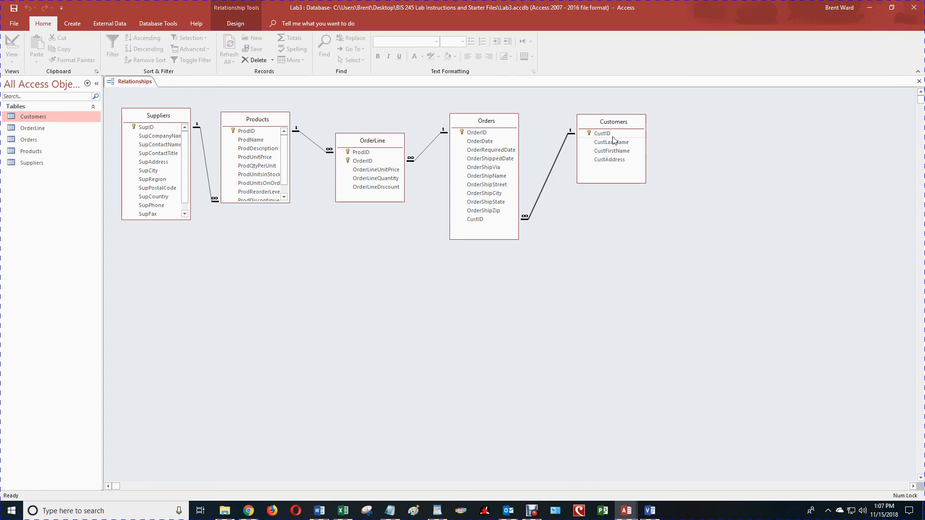
pyautogui.moveTo(614, 183); pyautogui.dragTo(616, 204)
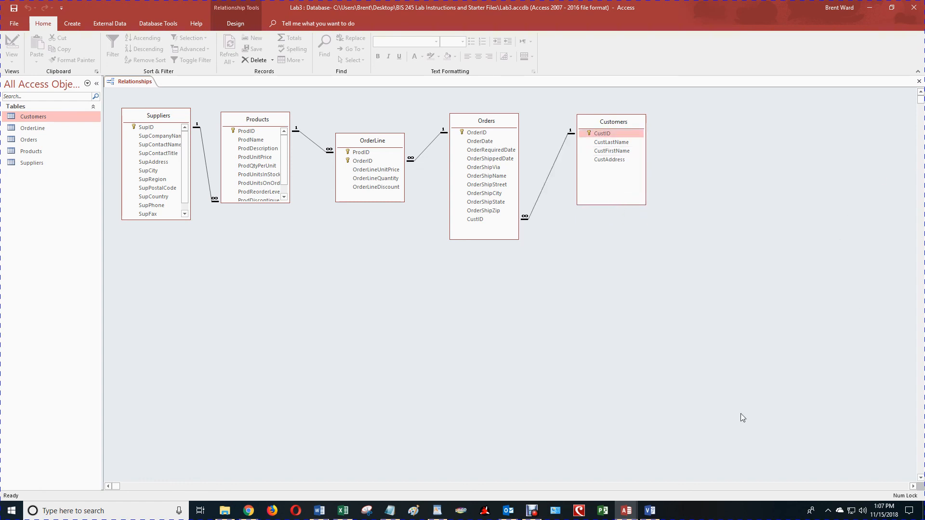